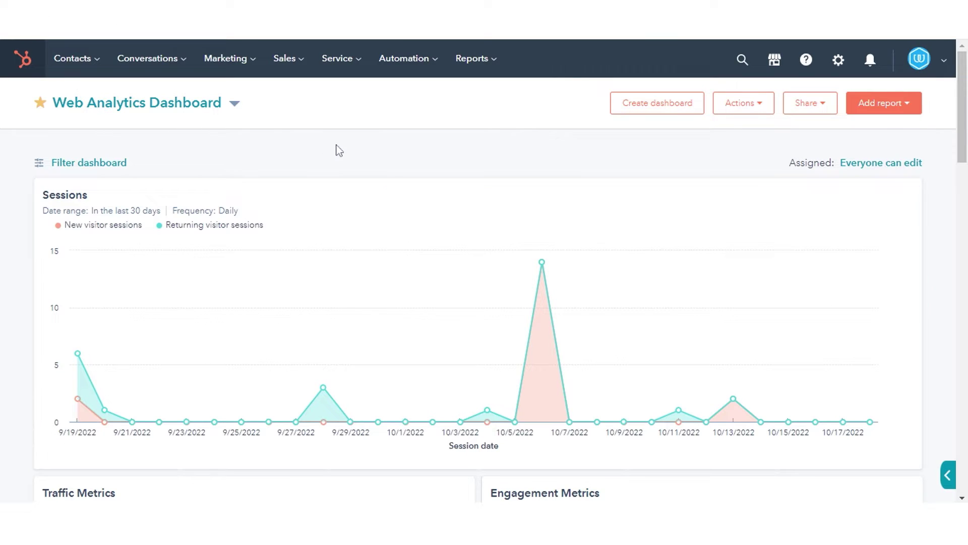
Go to Projects from the account avatar menu to list all incomplete tasks.
click(949, 64)
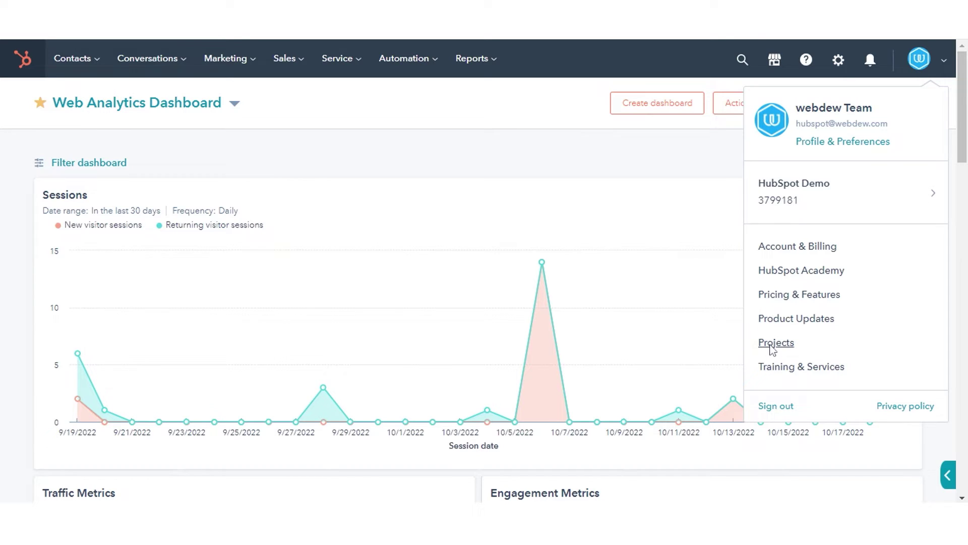
click(771, 344)
click(63, 149)
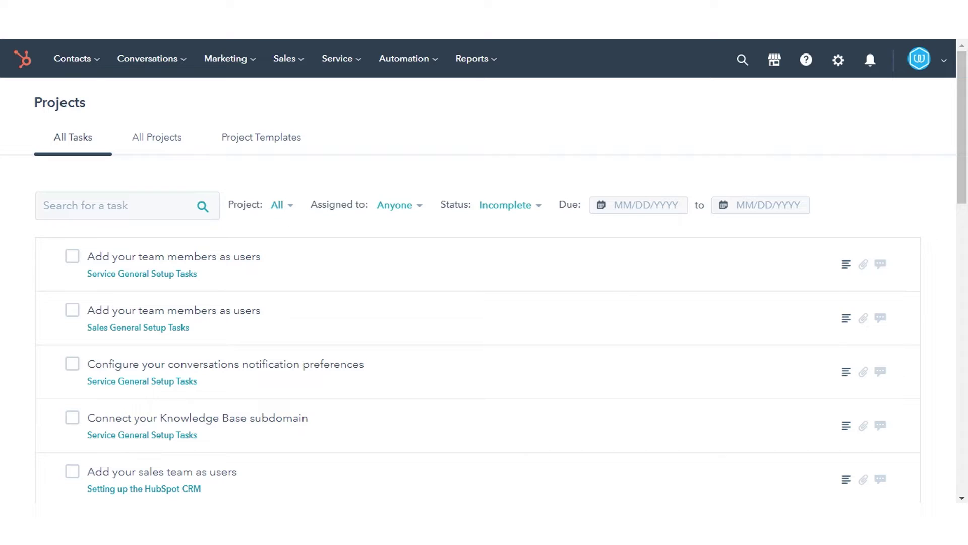
Dismiss the due date filter without choosing a date and switch to All Projects.
click(640, 205)
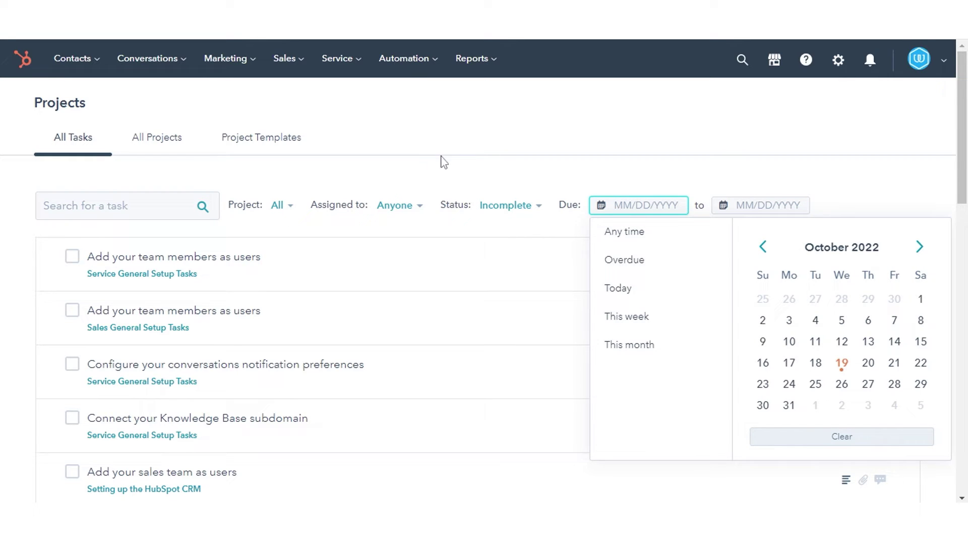
click(420, 165)
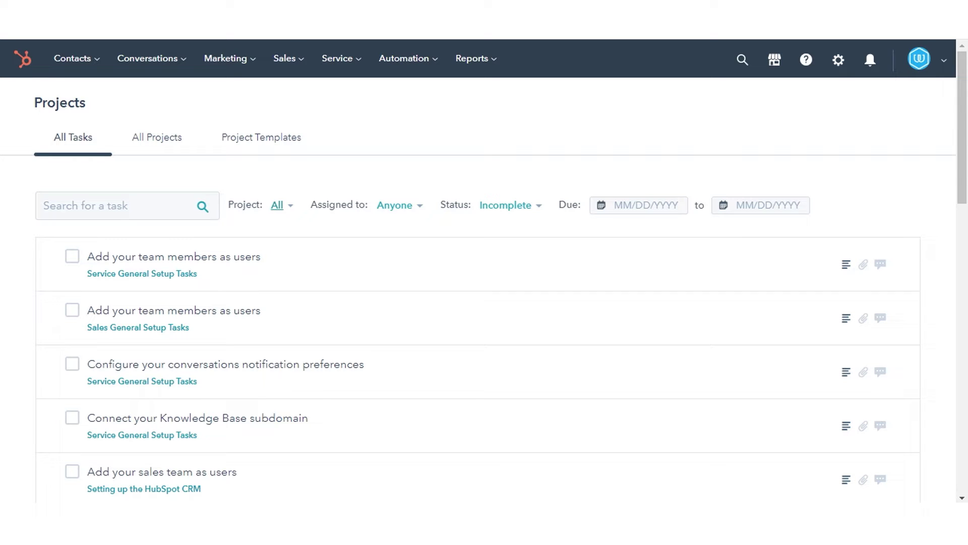
click(151, 144)
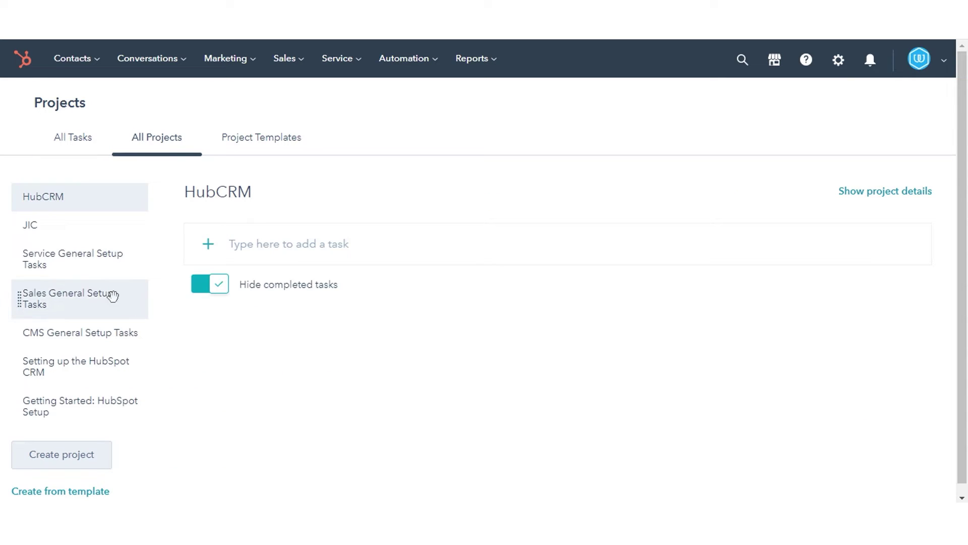
click(94, 297)
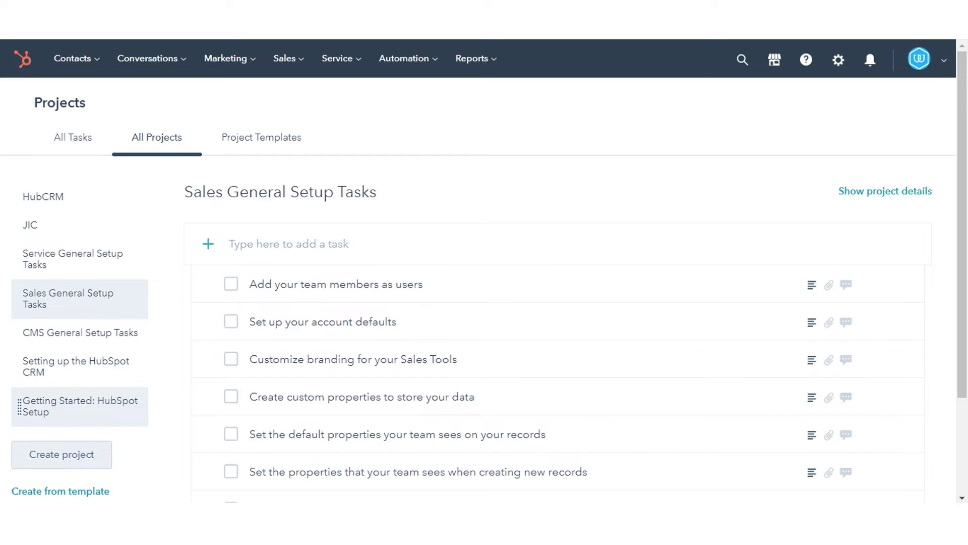
click(58, 364)
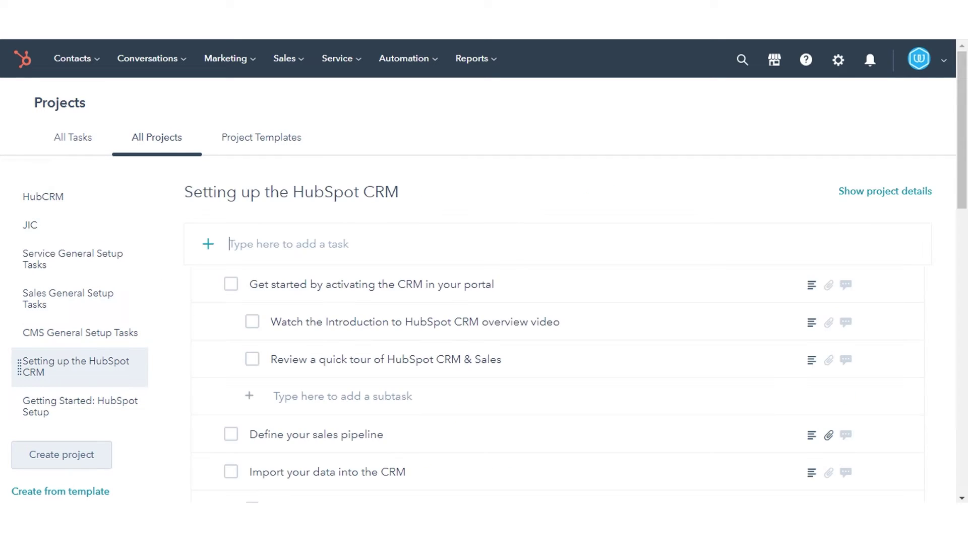
click(68, 463)
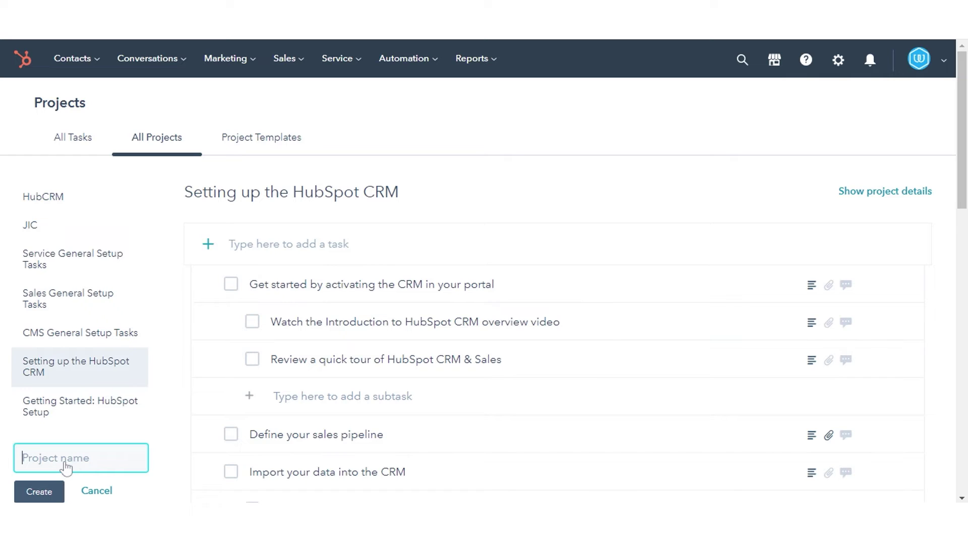
key(Escape)
click(65, 463)
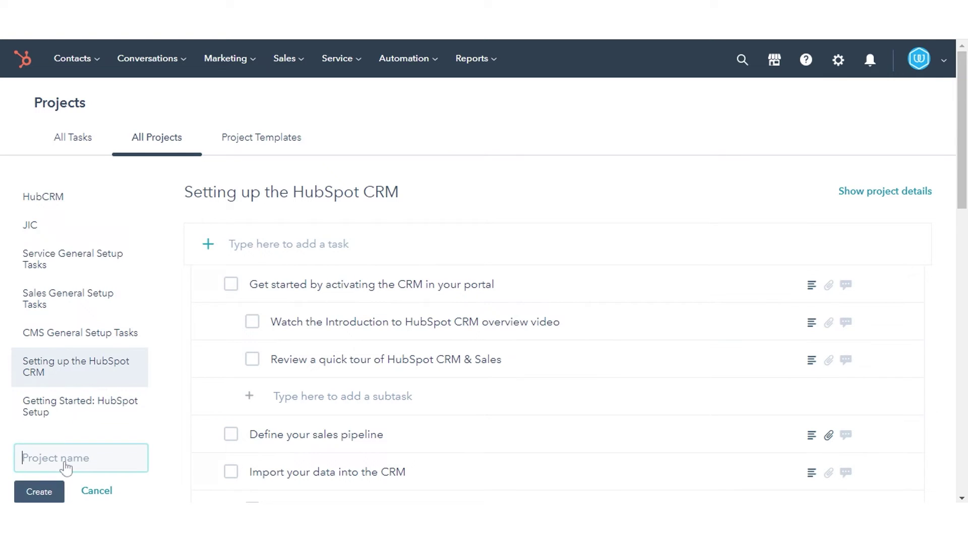
click(96, 491)
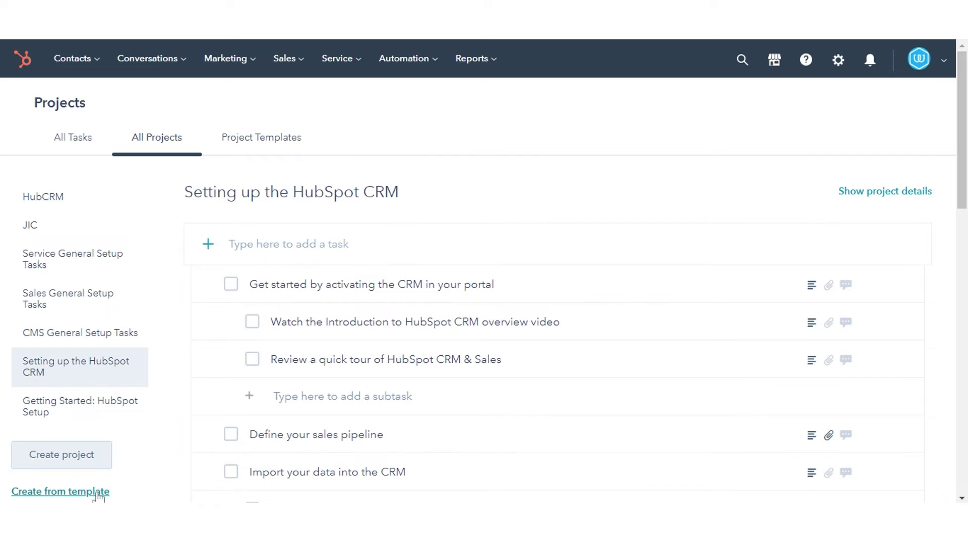
click(82, 493)
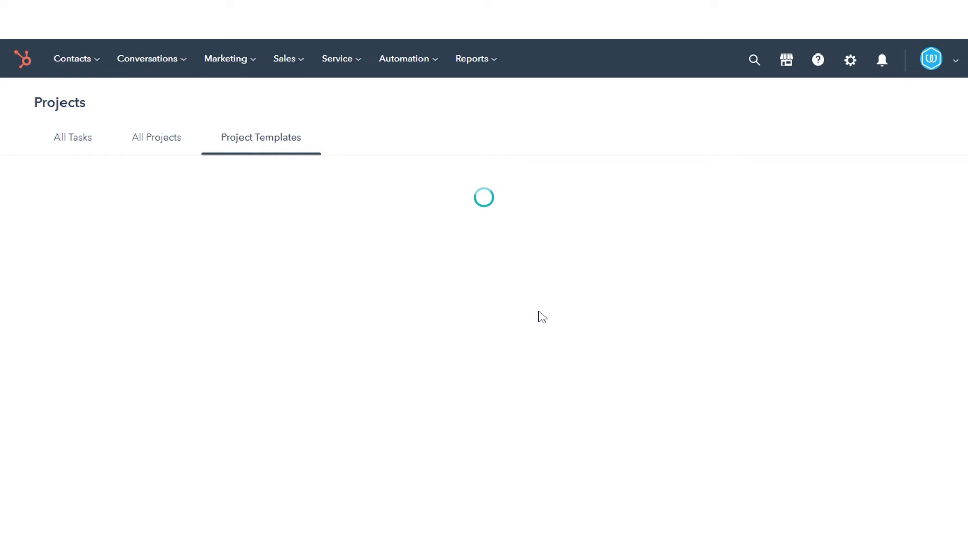
Show HubCRM's project details, check its assignee list, and bring up its due date calendar.
click(155, 143)
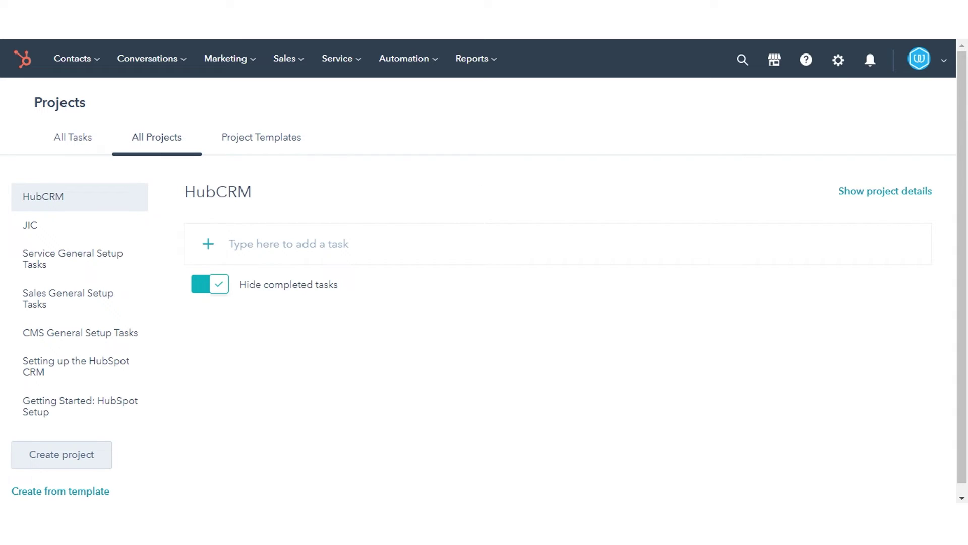
click(883, 194)
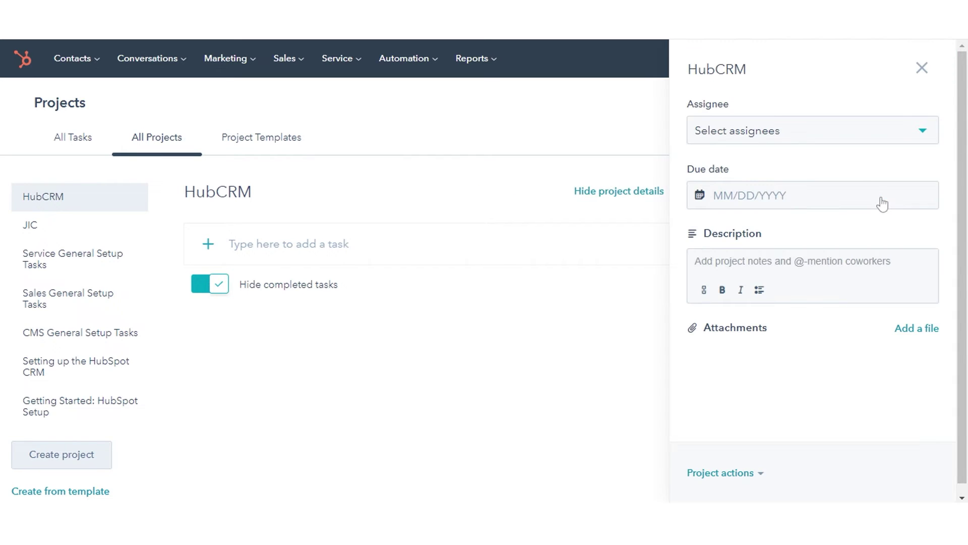
click(817, 134)
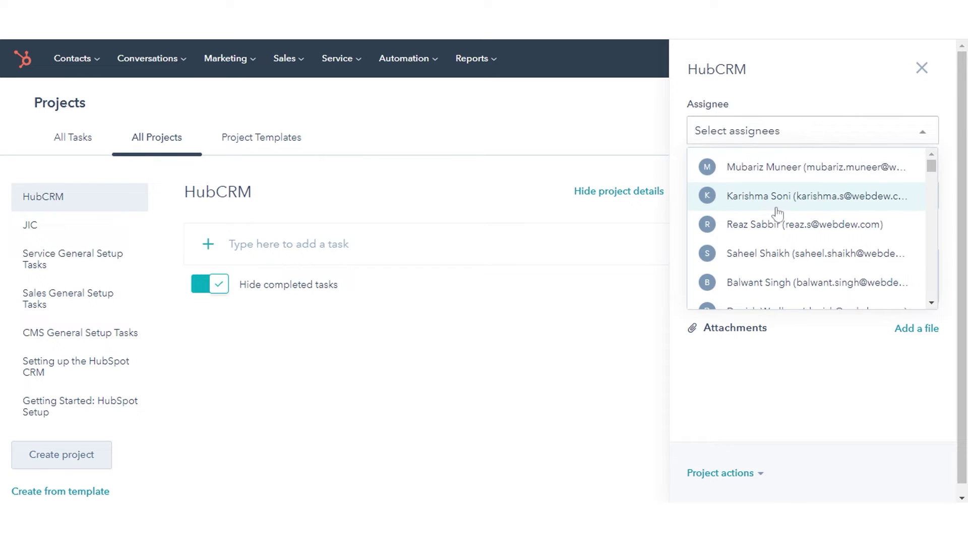
click(748, 69)
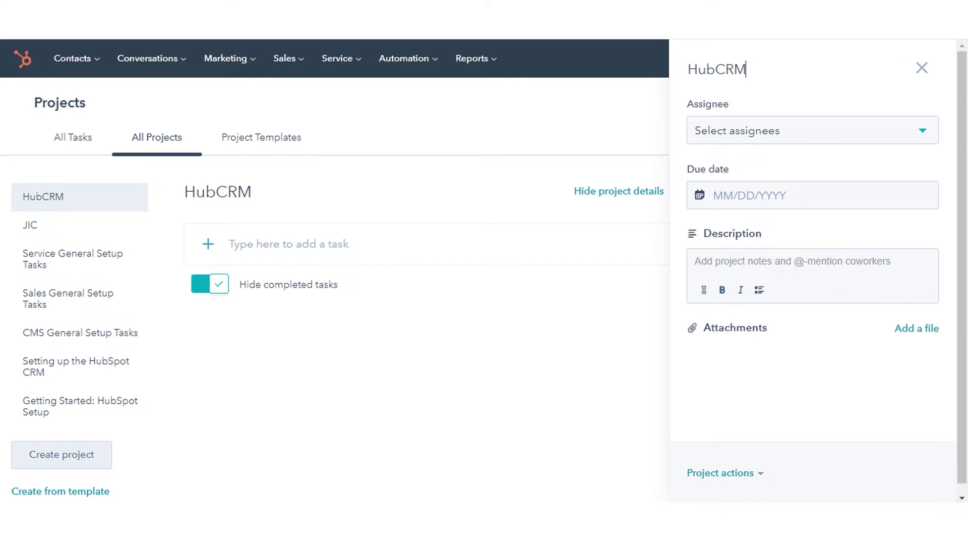
click(749, 195)
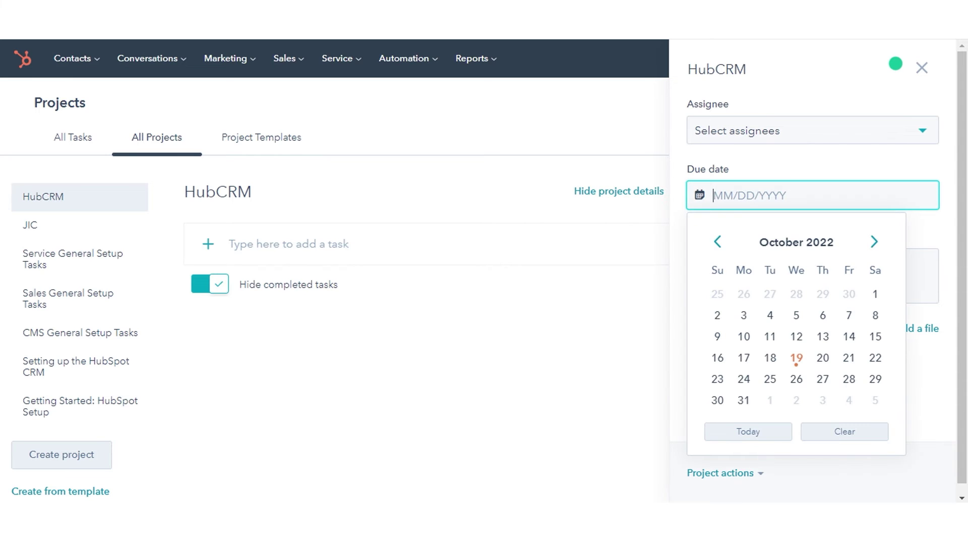
click(770, 316)
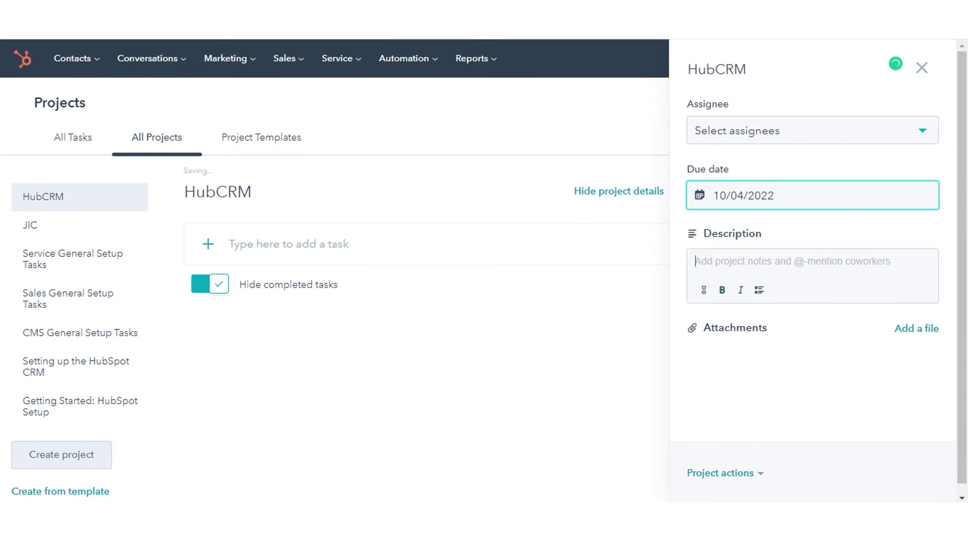
key(Tab)
text(@)
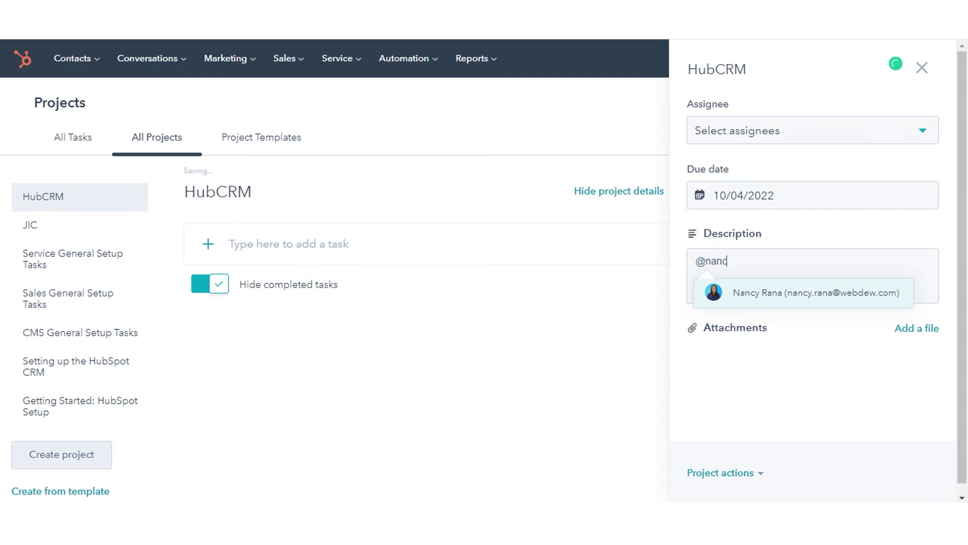
click(762, 301)
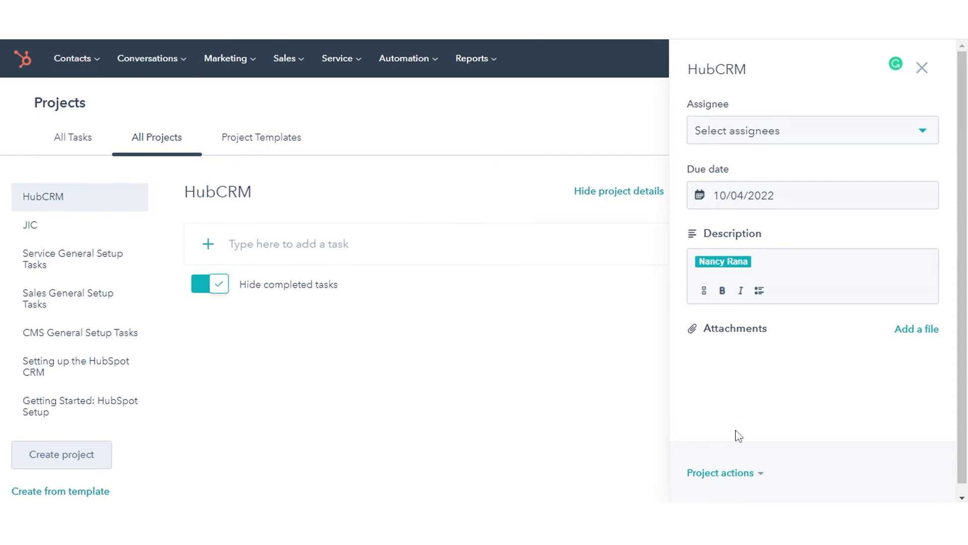
Review HubCRM's project actions and assignee list without changes, then close its details panel.
click(722, 475)
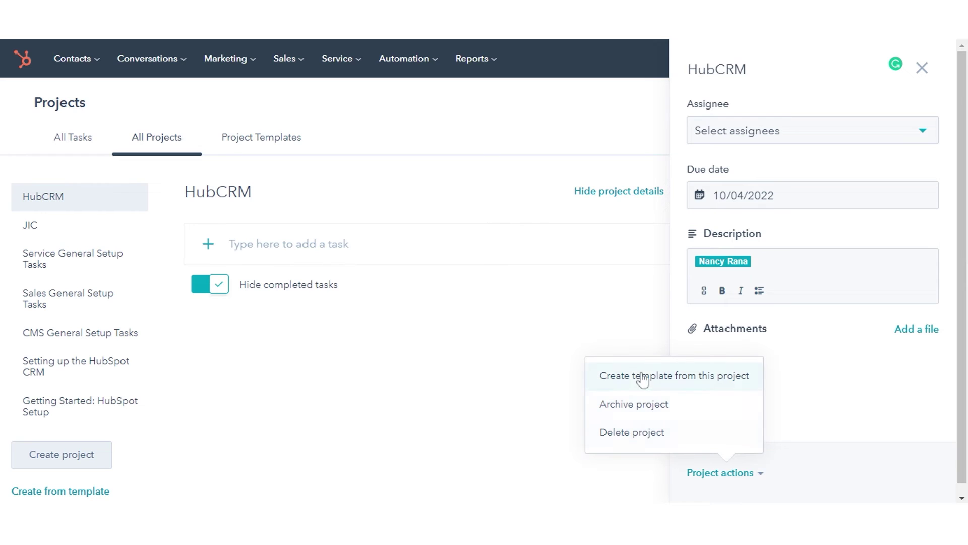
double_click(846, 386)
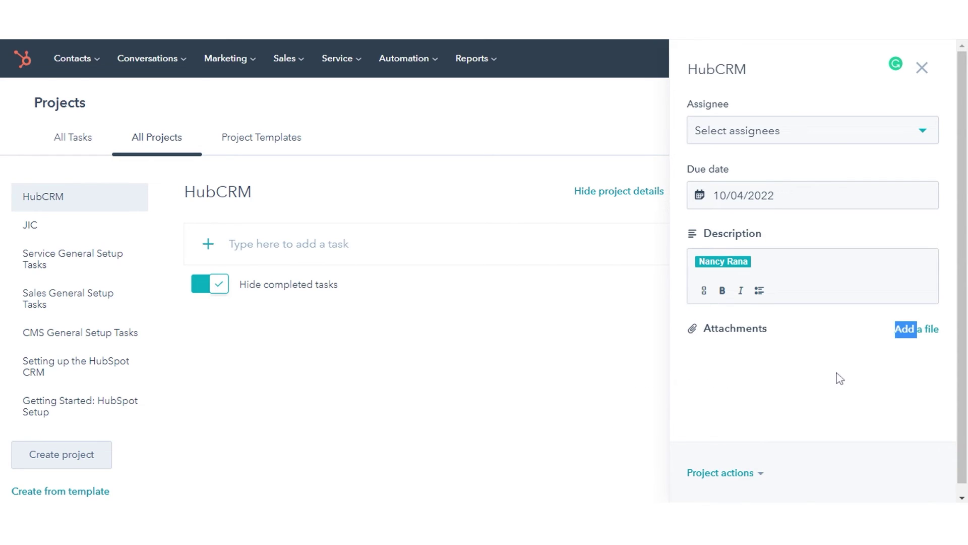
click(837, 378)
click(783, 134)
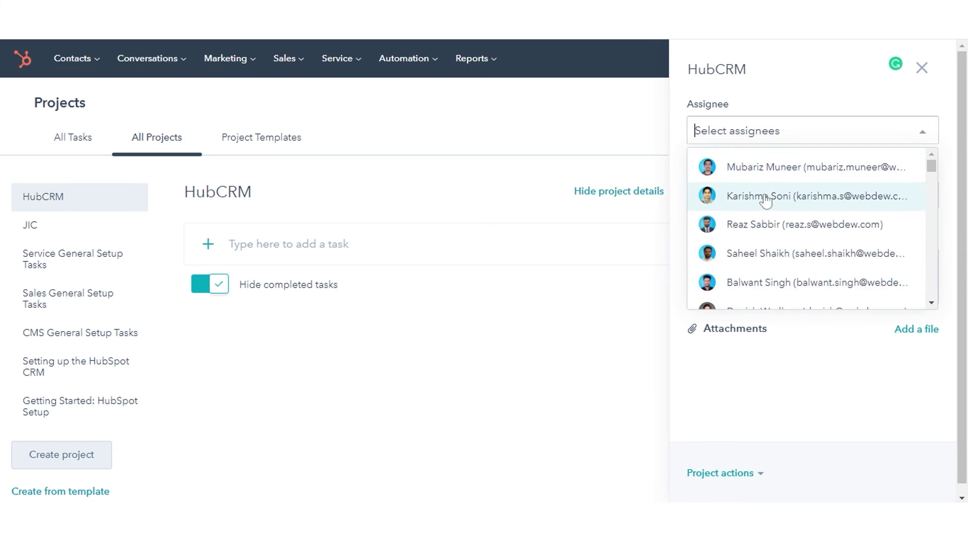
click(779, 98)
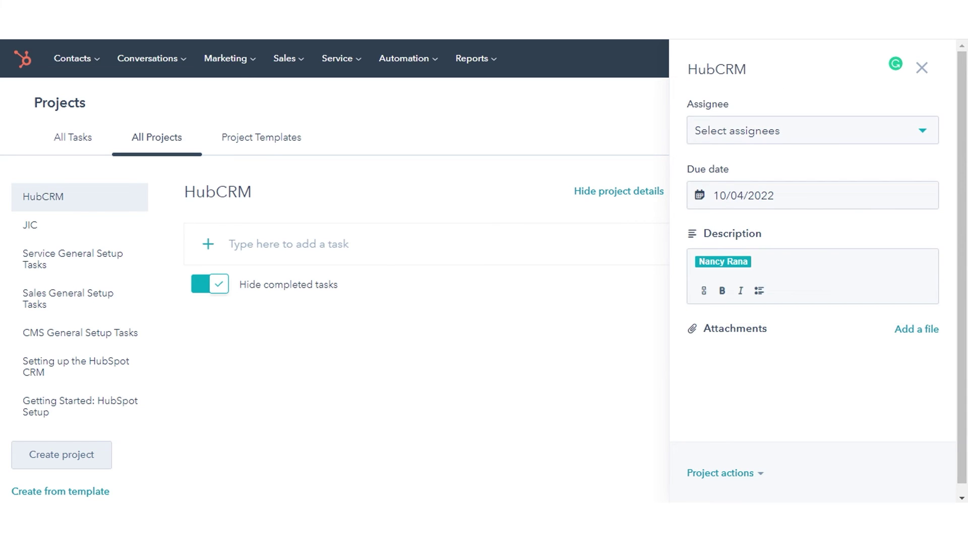
click(922, 70)
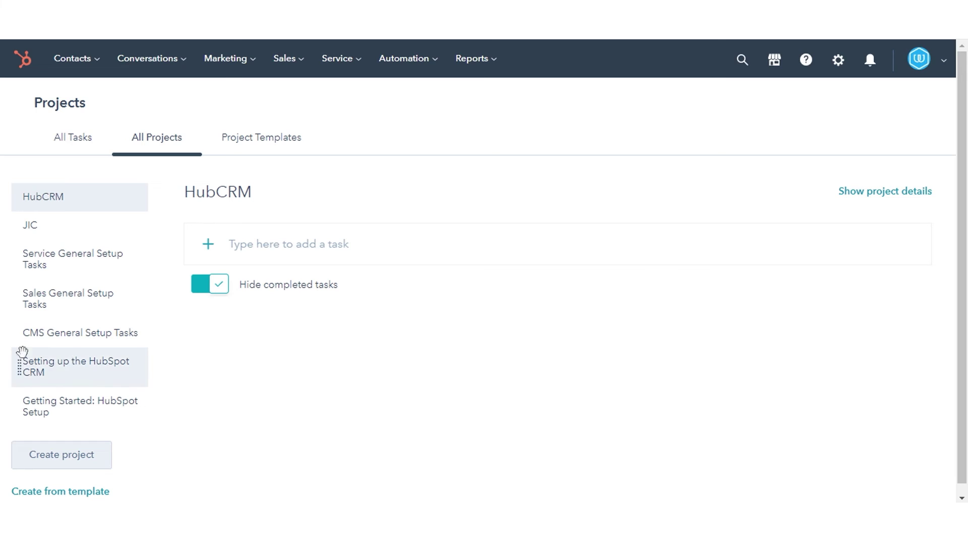
Drag Setting up the HubSpot CRM to fourth place, below Service General Setup Tasks.
drag(28, 368, 28, 308)
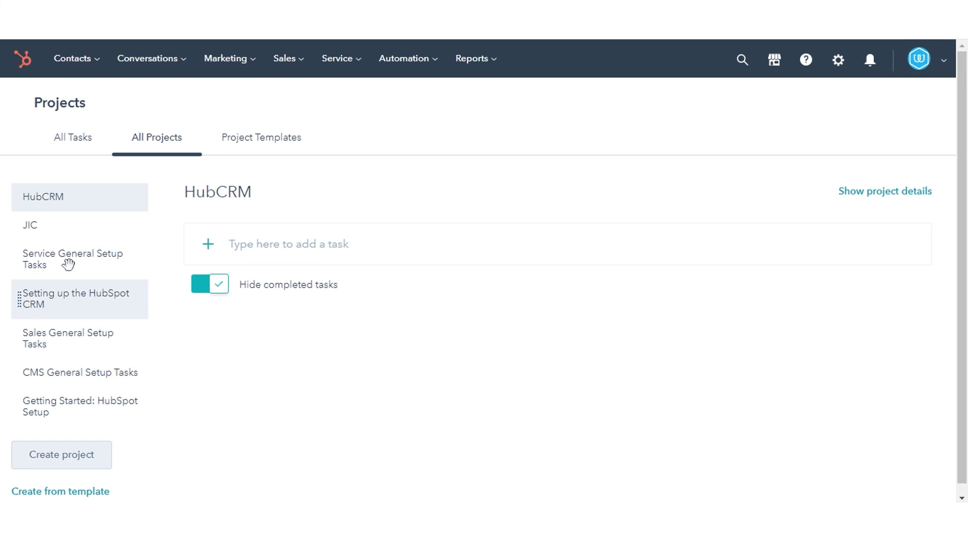
View the Onboarding Progress template from the Project Templates gallery.
click(249, 147)
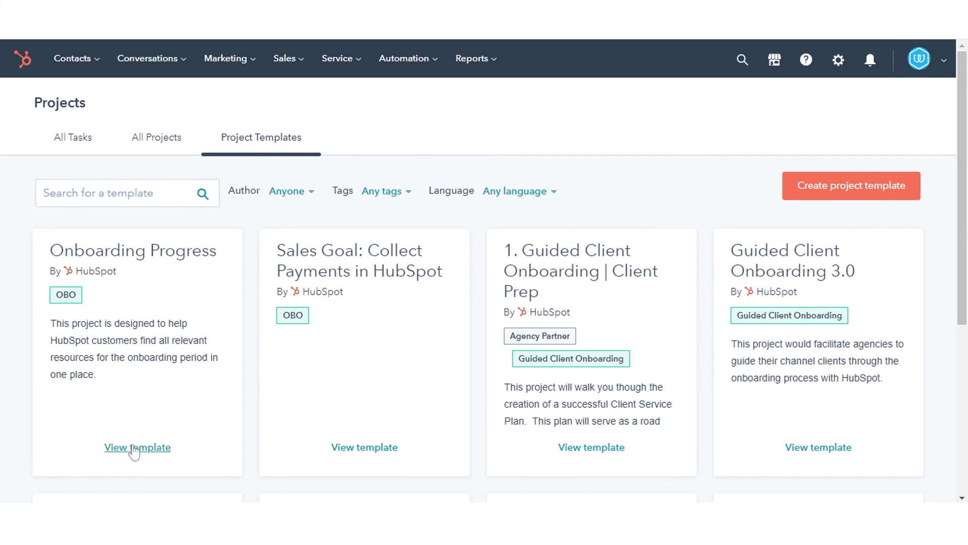
click(136, 449)
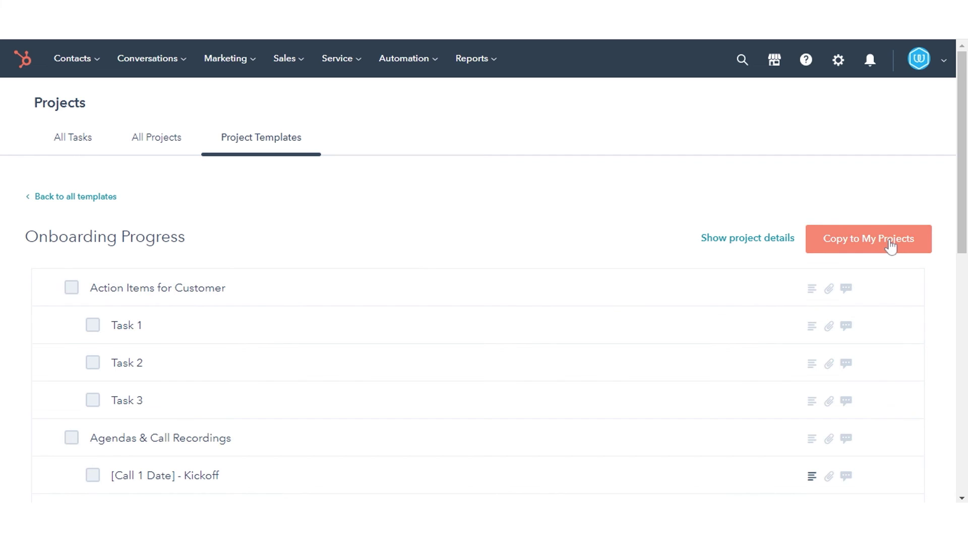